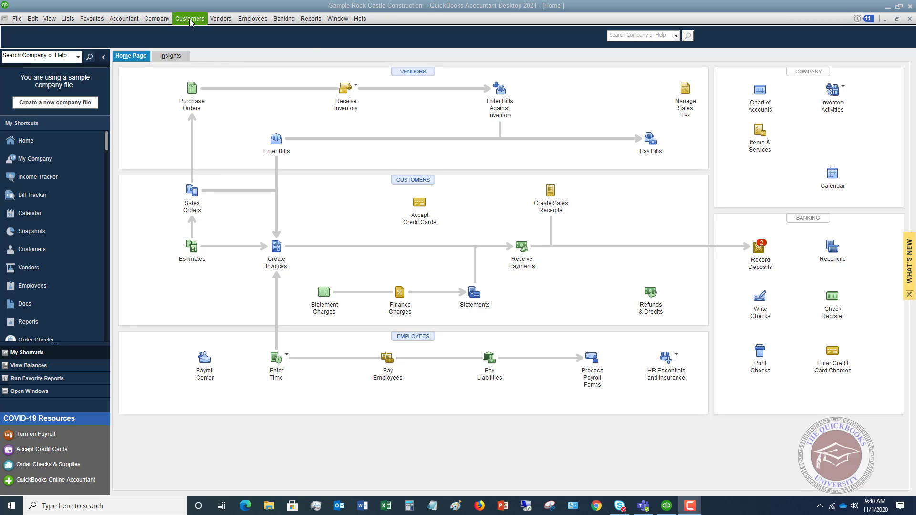
Start a new blank invoice, number 1100 dated 12/15/2023, from the Customers menu.
click(190, 18)
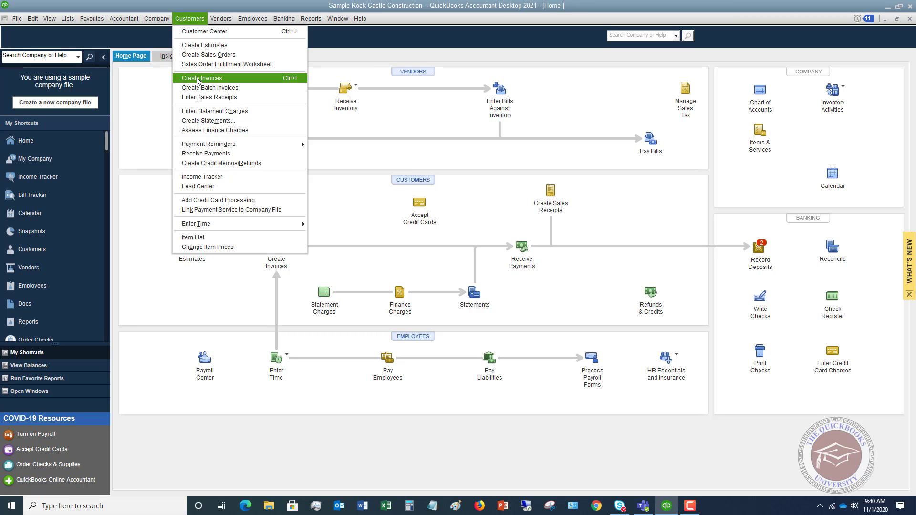
click(198, 79)
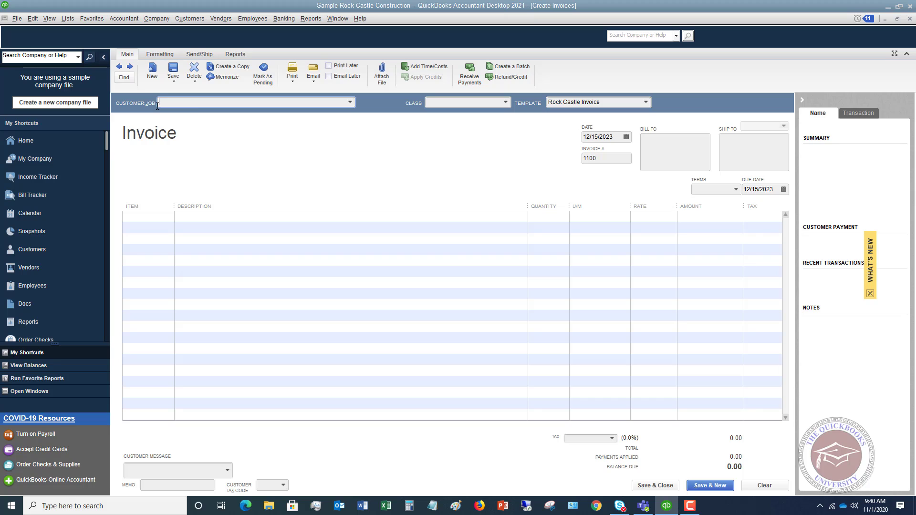
Pick the customer from the Customer:Job list, filling in bill-to address, Net 30 terms and 01/14/2024 due date.
click(351, 103)
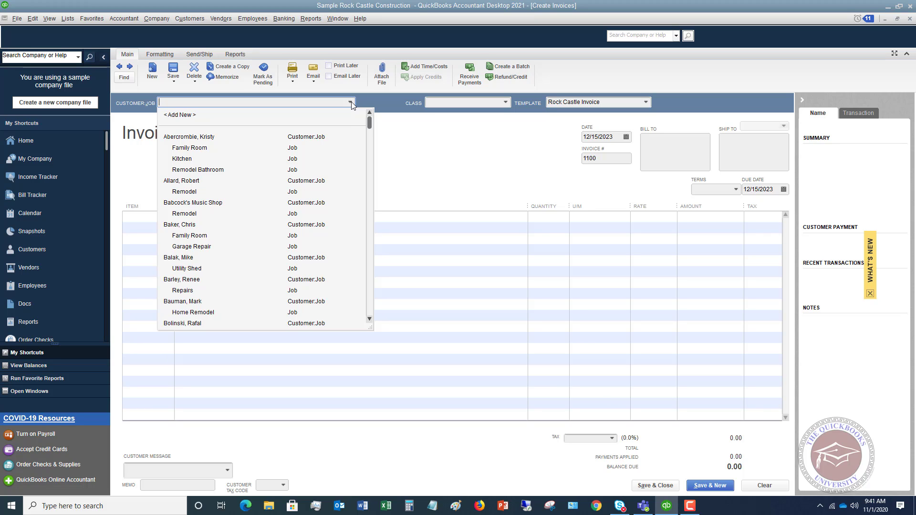
scroll(277, 178, down, 6)
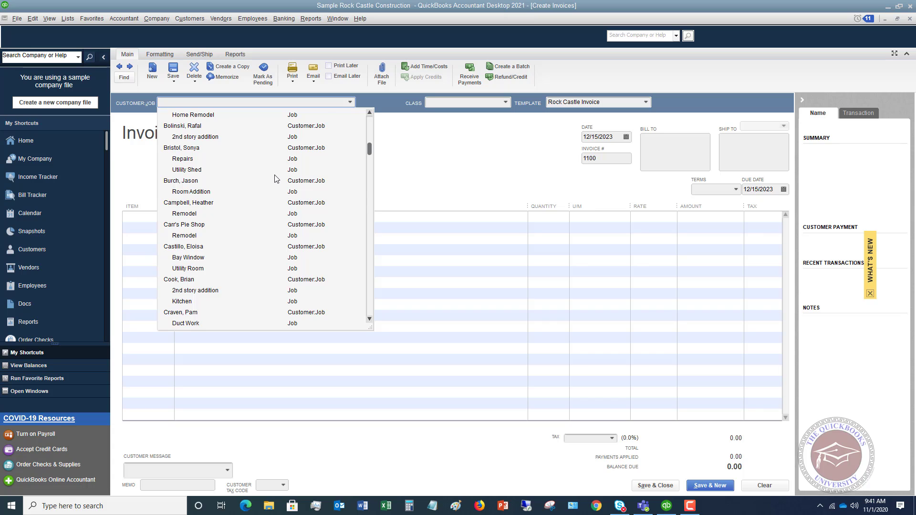
scroll(275, 179, down, 9)
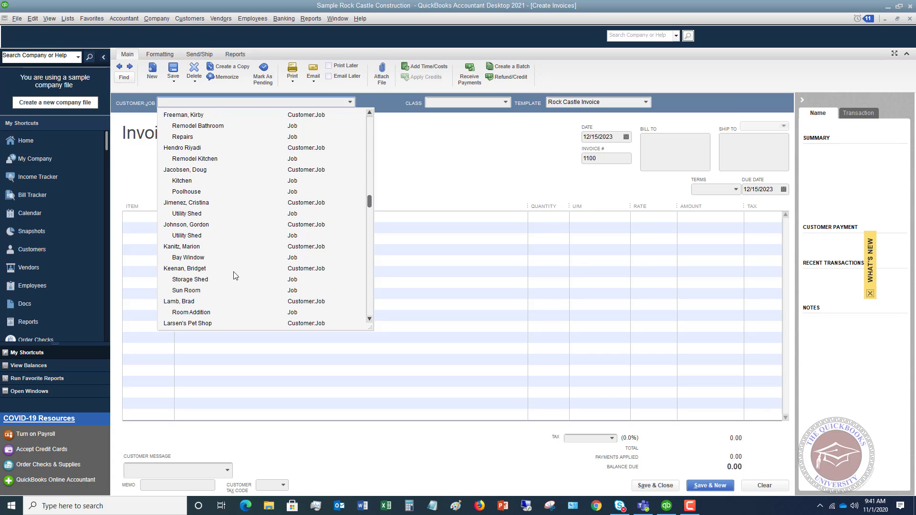
click(180, 301)
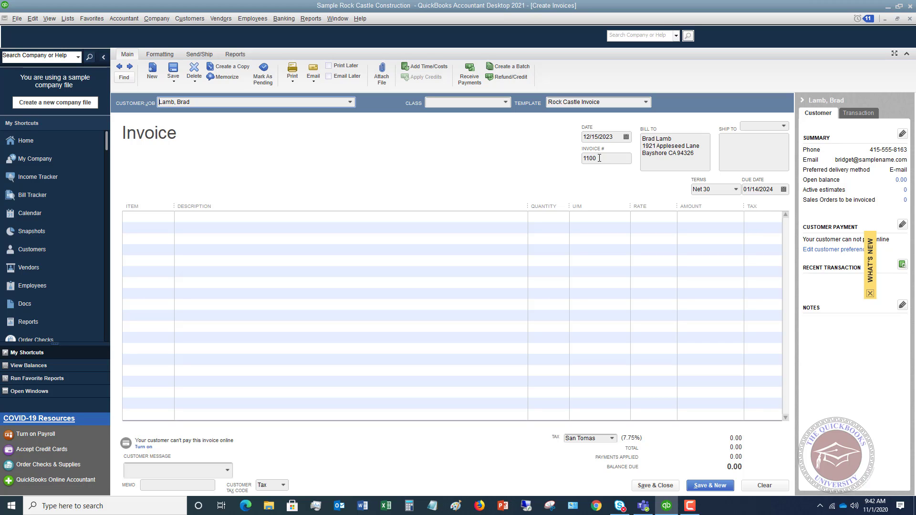
click(599, 158)
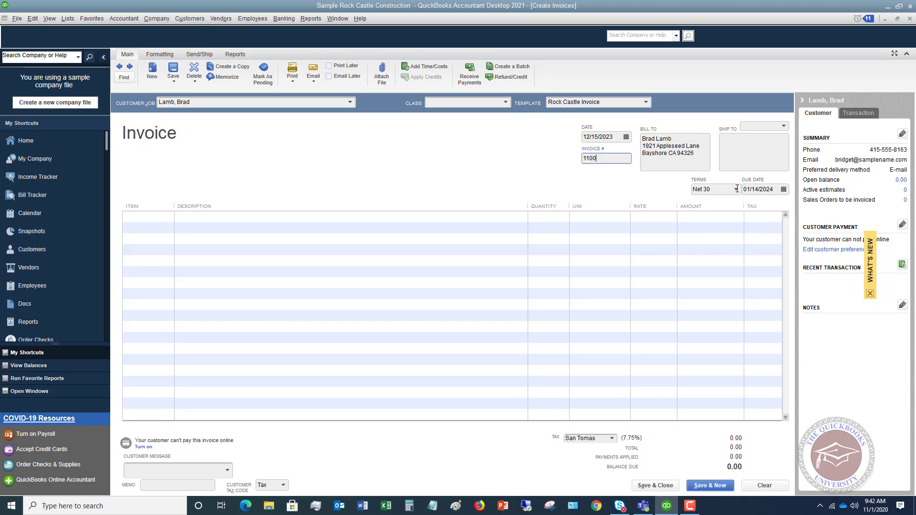
click(736, 190)
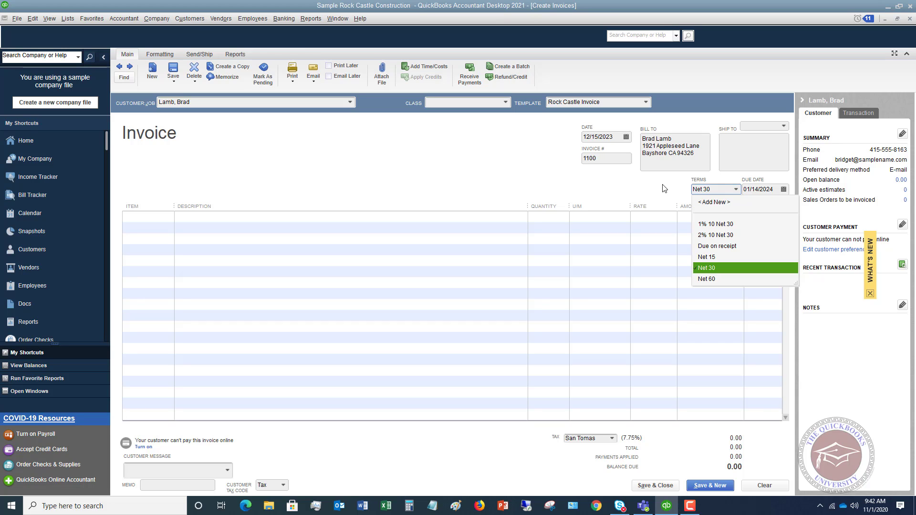
click(615, 184)
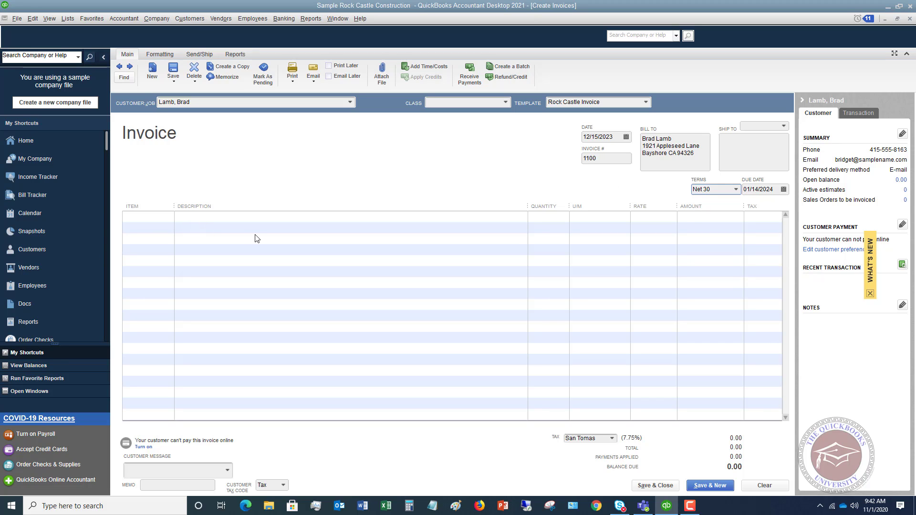
click(168, 216)
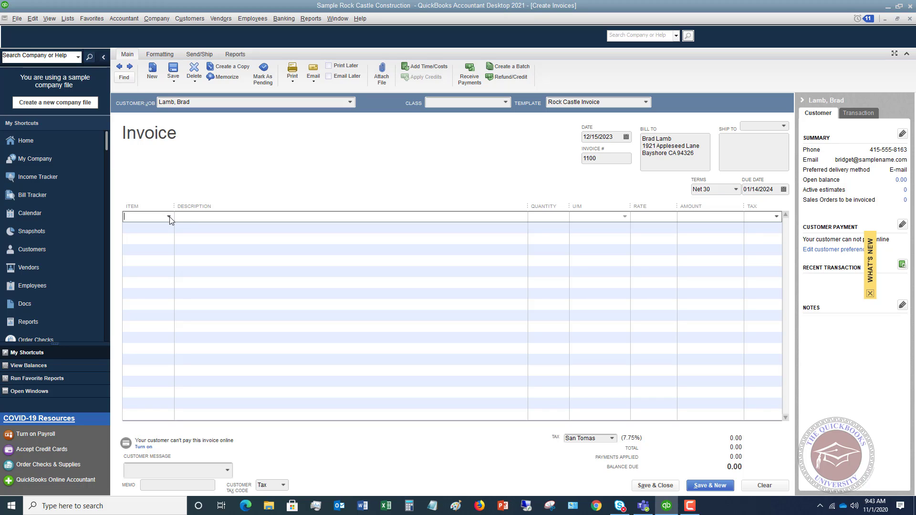
Choose the Blueprints service item for the invoice's first line.
click(170, 217)
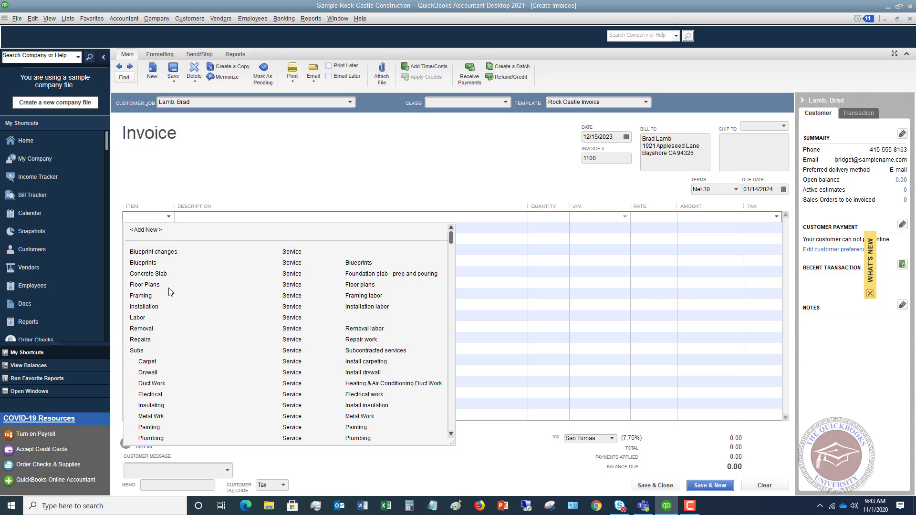
scroll(226, 298, down, 6)
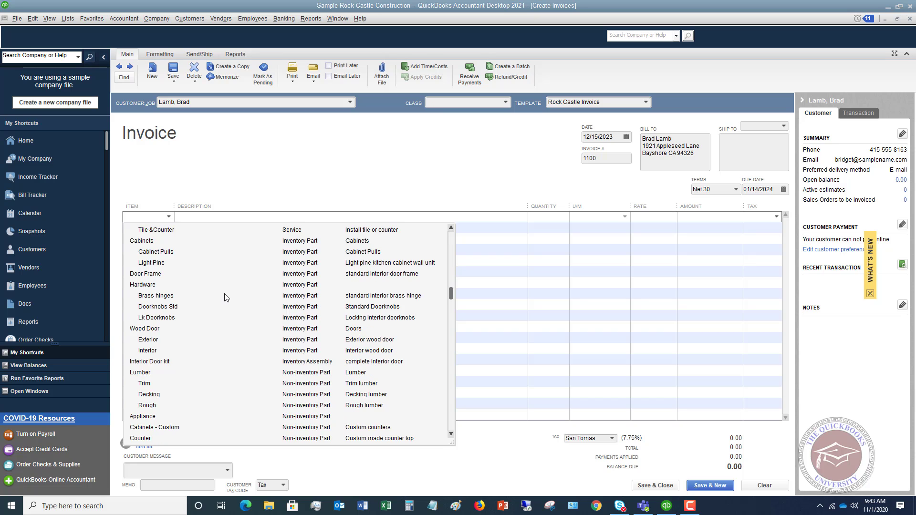
scroll(226, 298, down, 7)
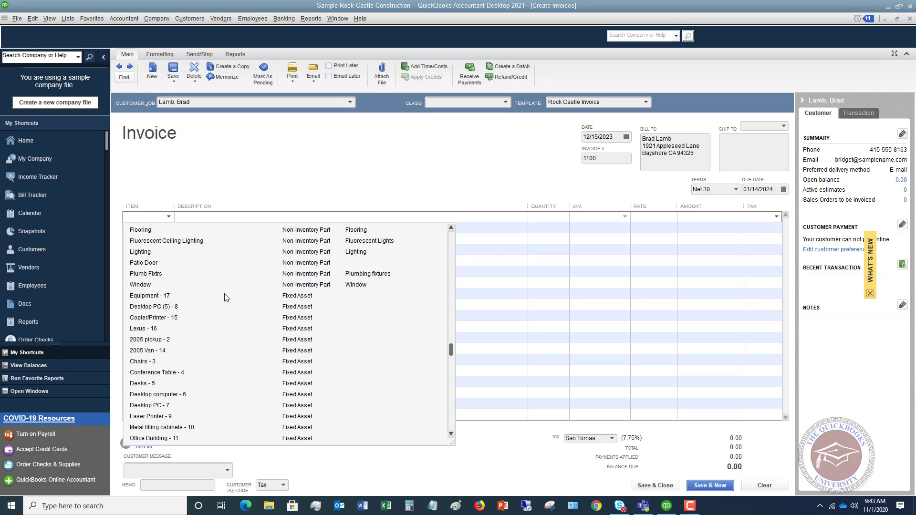
scroll(226, 298, up, 10)
scroll(226, 297, up, 3)
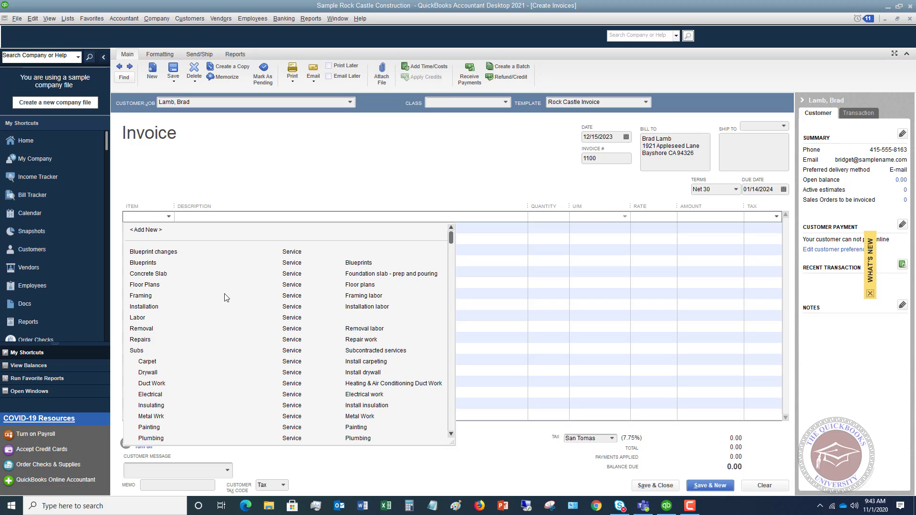
click(151, 264)
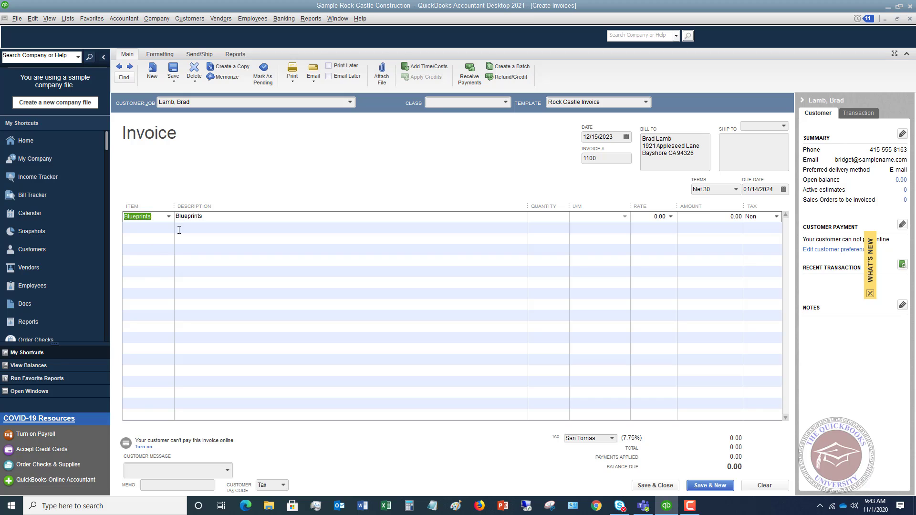
Append '- 3 sets of house blueprints' to the description and bill quantity 3 at 175.00 for 525.00.
key(Tab)
click(228, 217)
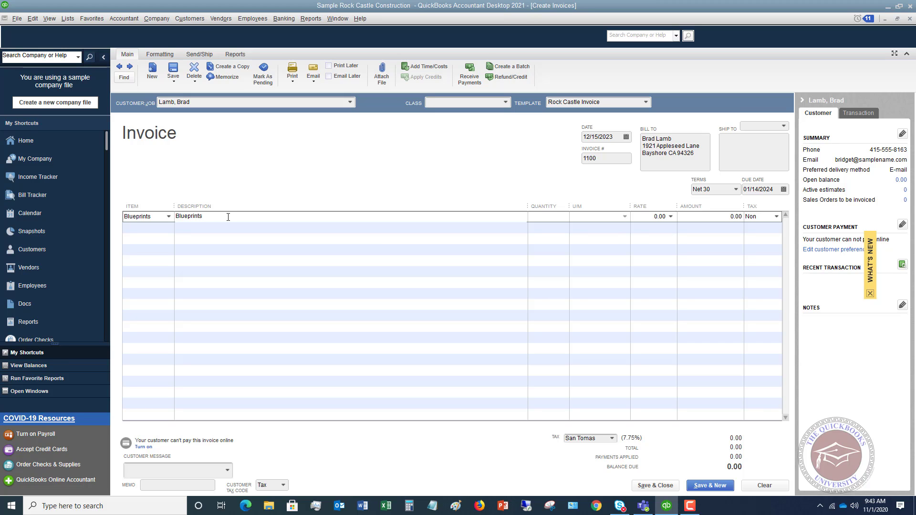
text(- )
text(3)
text( set)
text(s of)
text( hou)
text(ss)
text(e)
text( blue)
text(print)
text(s)
key(Tab)
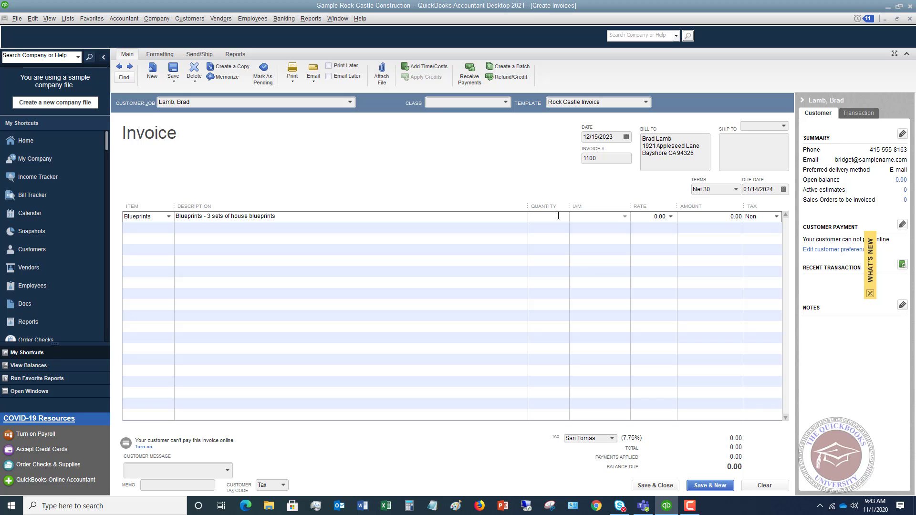
text(3)
key(Tab)
text(175)
key(Tab)
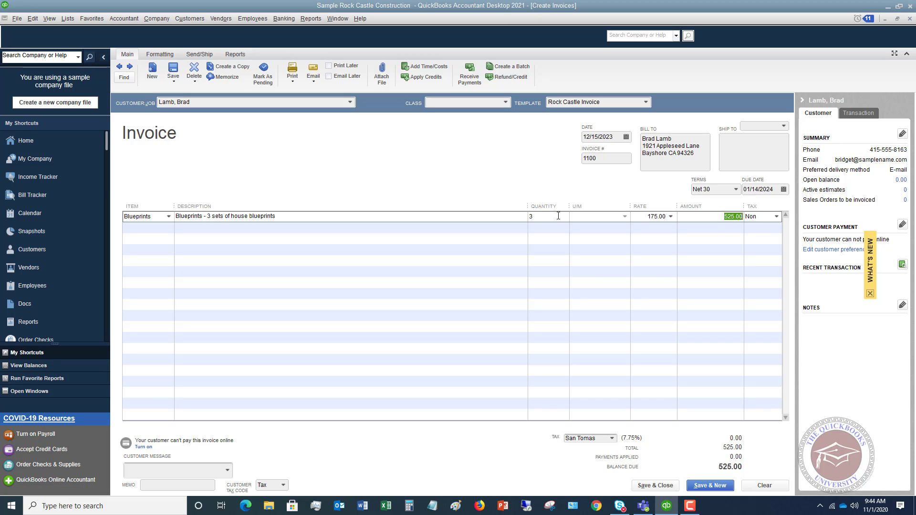
click(777, 216)
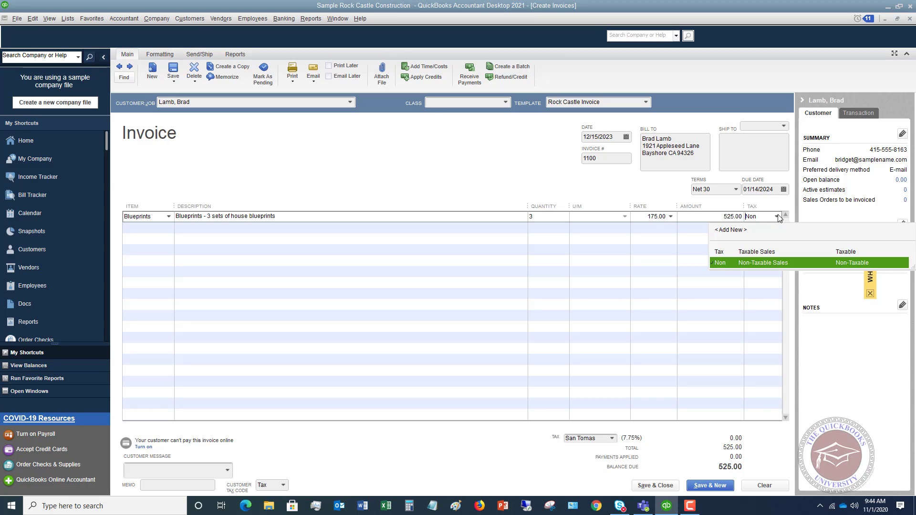
click(756, 253)
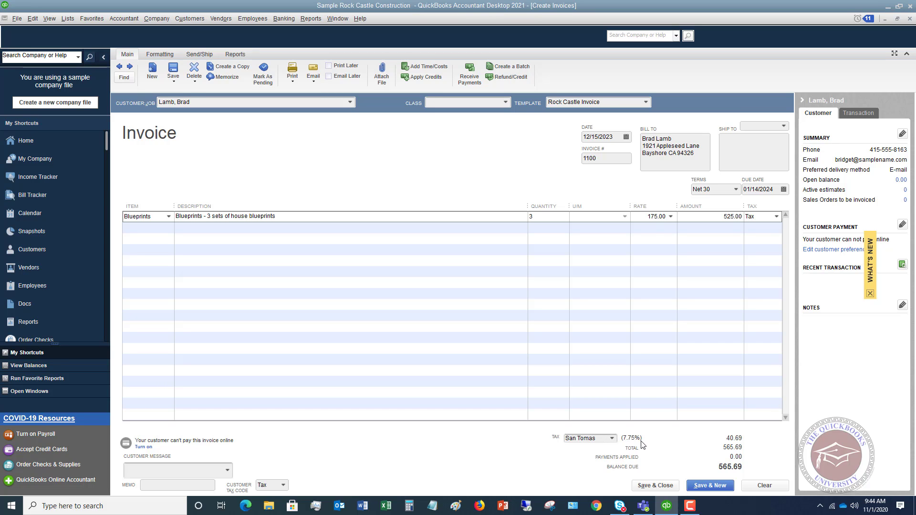
click(777, 218)
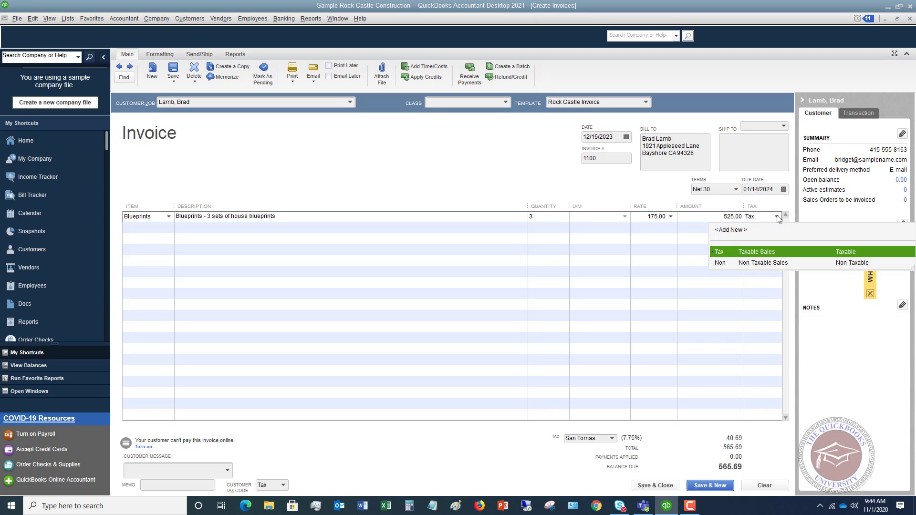
click(758, 263)
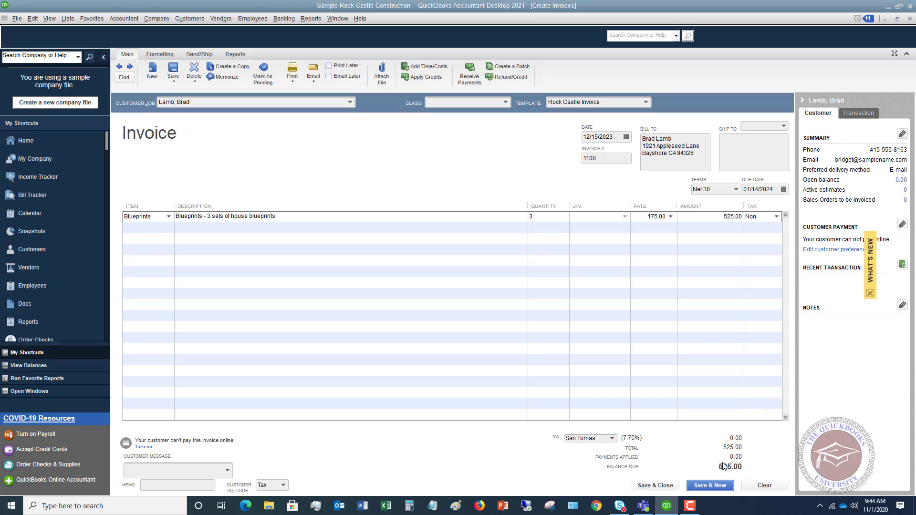
Choose 'Thank you for your business.' from the Customer Message list at the bottom of the invoice.
click(170, 467)
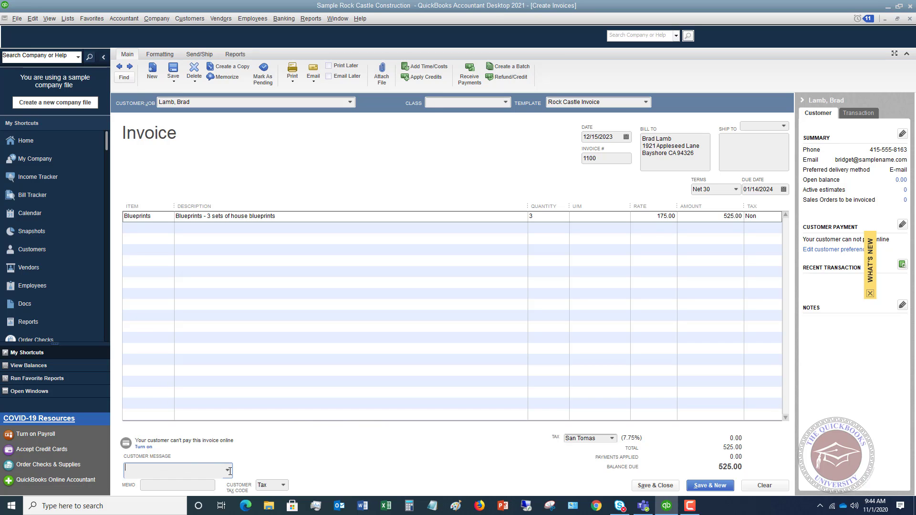
click(228, 471)
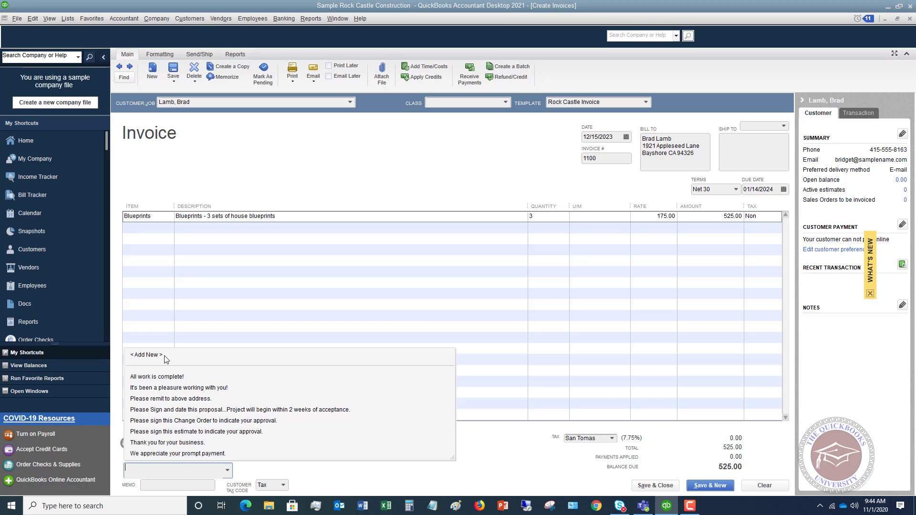
click(187, 446)
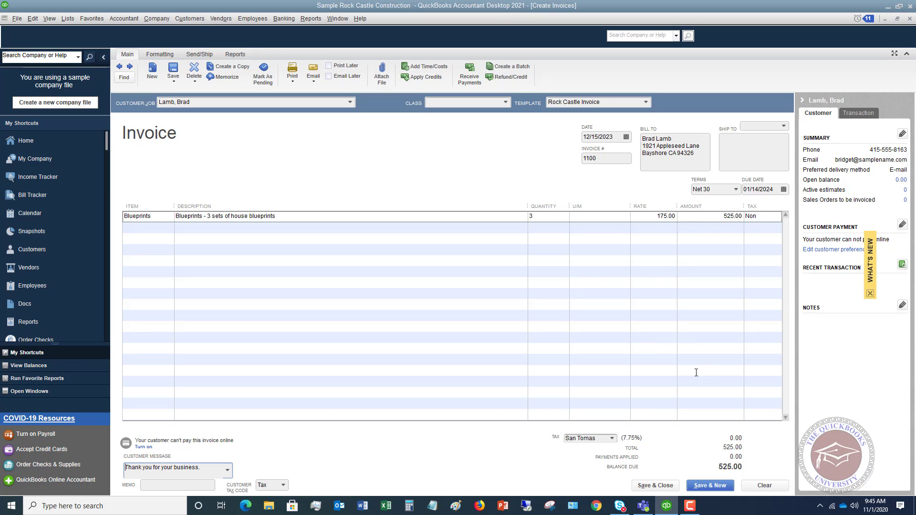
Tick Print Later on the Main ribbon so invoice 1100 is queued for printing.
click(329, 66)
Save and close invoice 1100 for 525.00, returning to the Home Page.
click(656, 485)
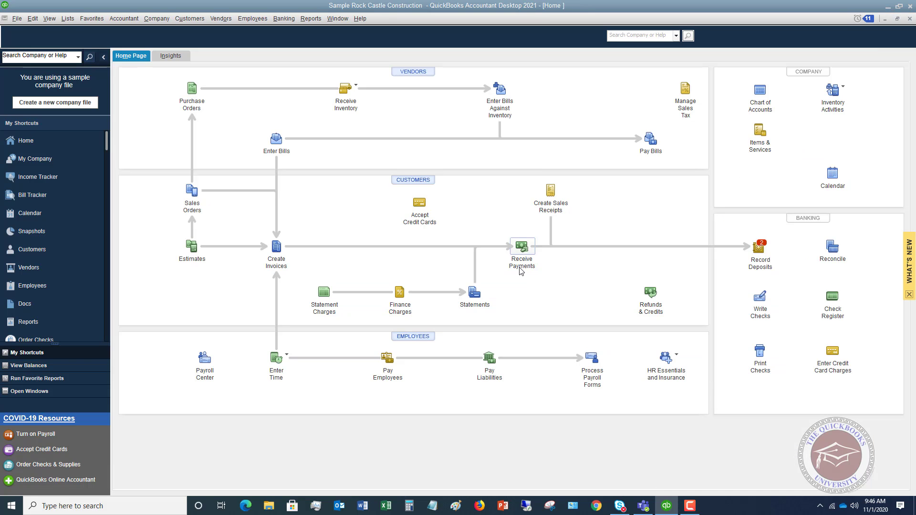